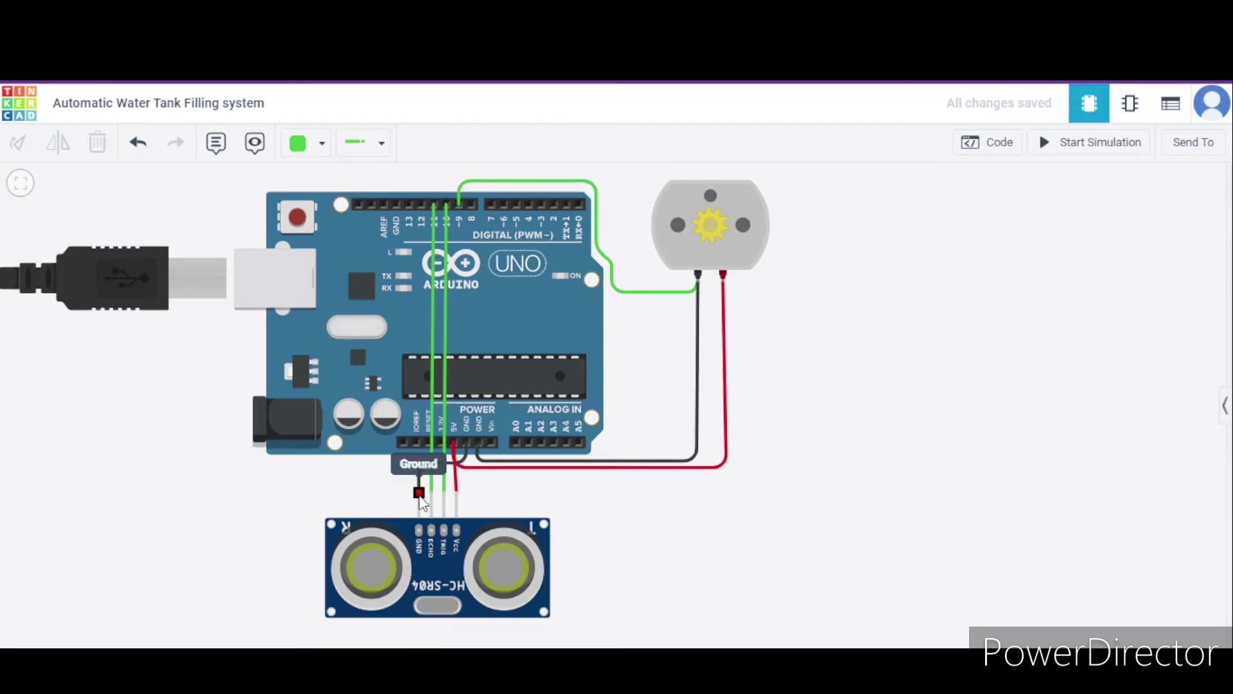
Wire the sensor GND pin to Arduino GND and its Vcc pin to the Arduino 5V pin
{"action": "left_click", "coordinate": [419, 494]}
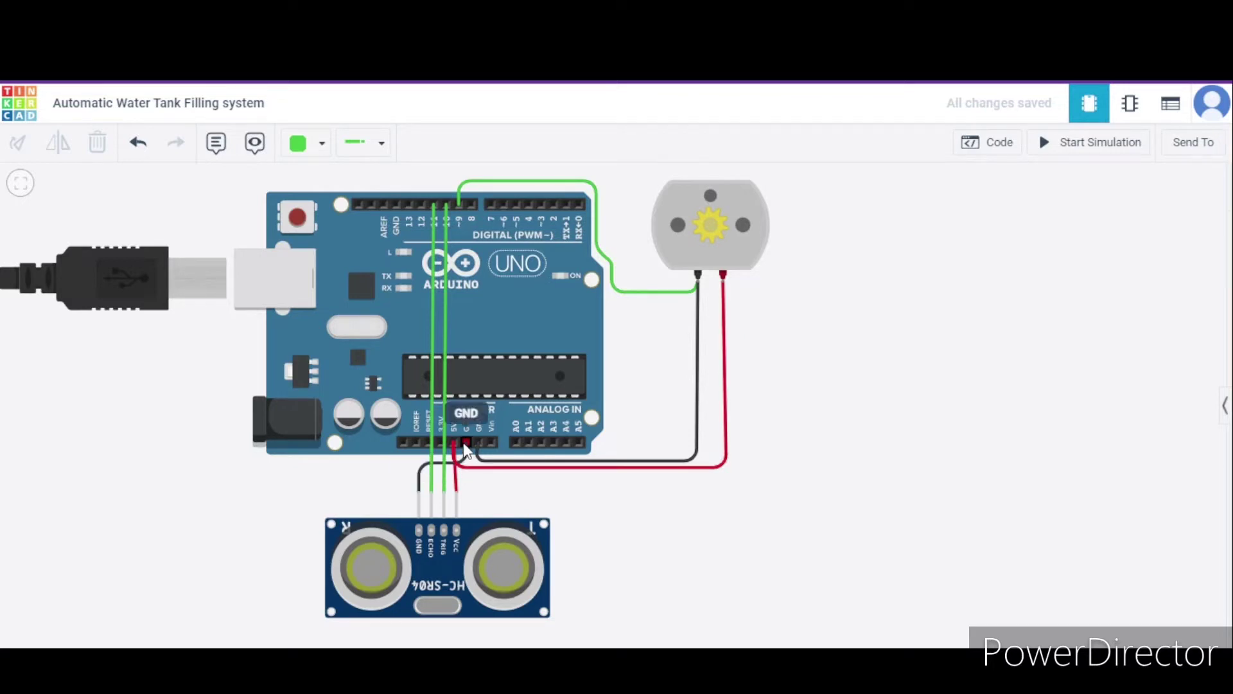
{"action": "left_click", "coordinate": [465, 444]}
{"action": "left_click", "coordinate": [459, 493]}
{"action": "left_click", "coordinate": [453, 448]}
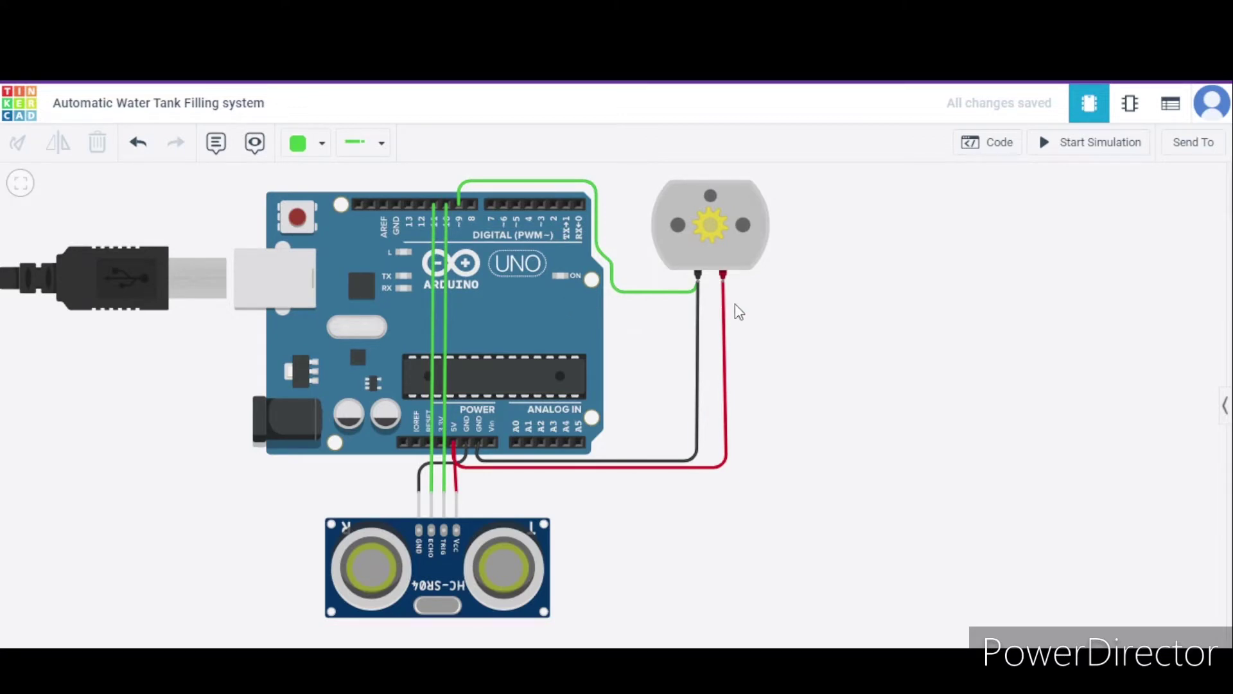
{"action": "left_click", "coordinate": [992, 142]}
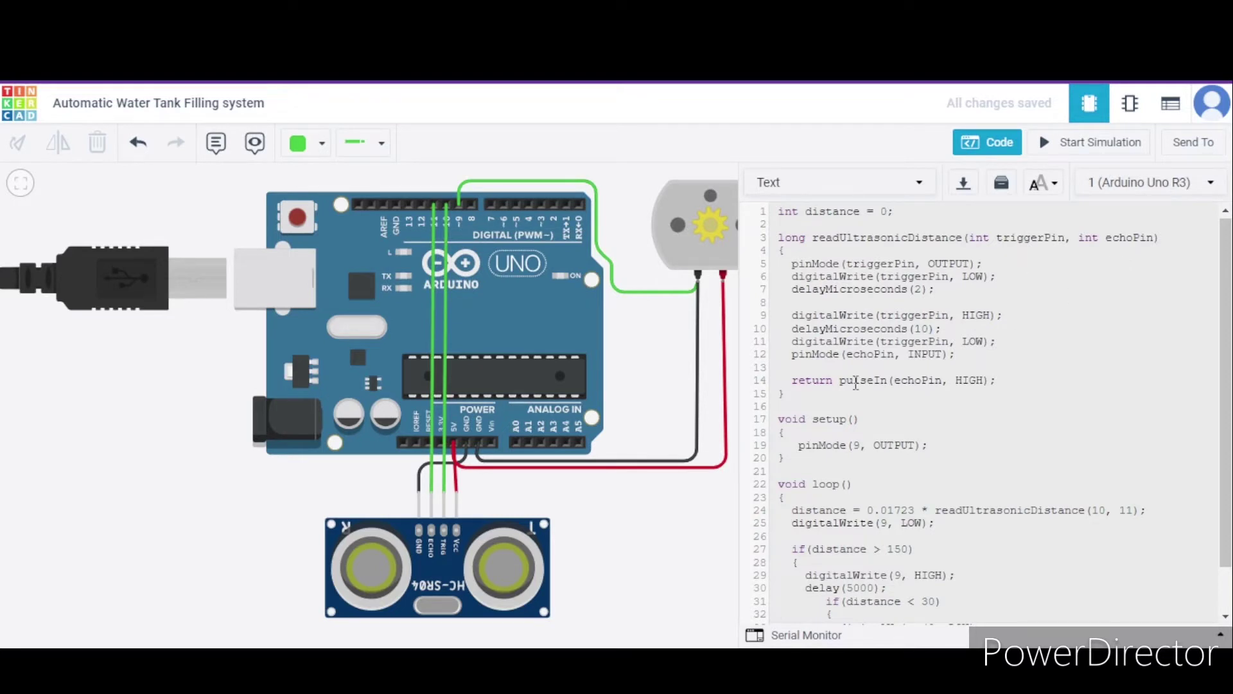
{"action": "scroll", "coordinate": [855, 384], "scroll_direction": "down", "scroll_amount": 2}
Review the distance sketch: the pin 9 motor runs above 150 cm and stops below 30 cm
{"action": "left_click", "coordinate": [795, 389]}
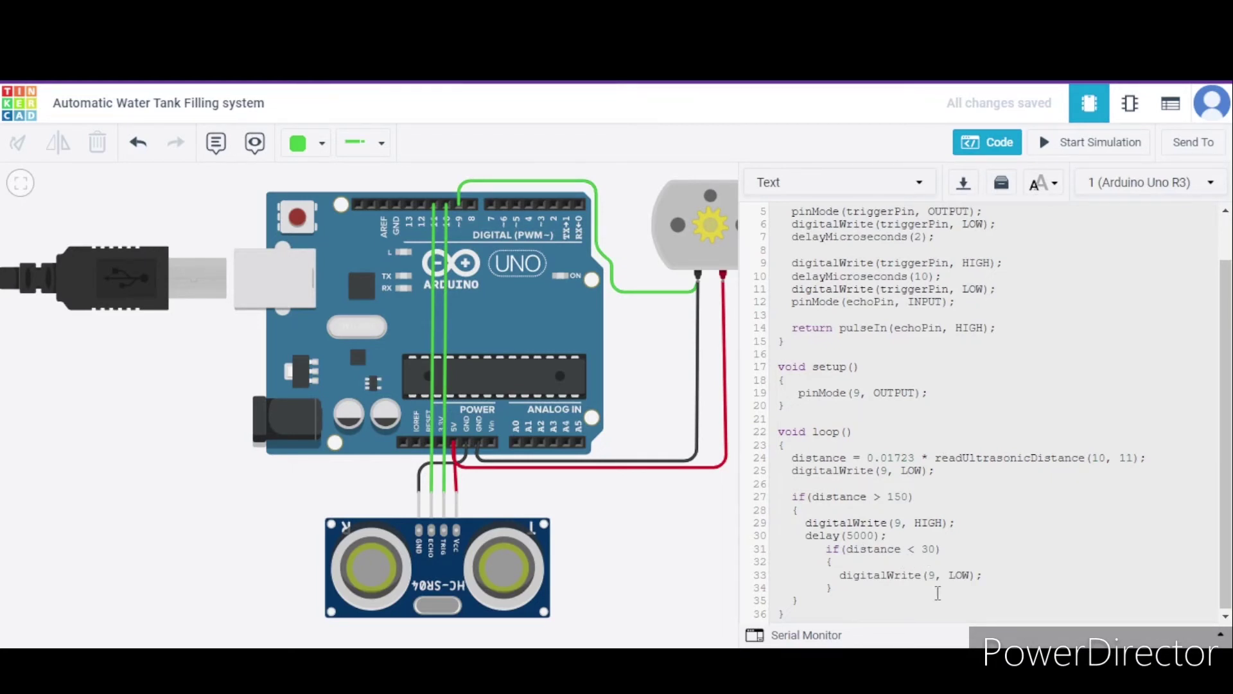
Hide the code panel to show only the Arduino, sensor and motor circuit
{"action": "left_click", "coordinate": [993, 143]}
{"action": "scroll", "coordinate": [814, 294], "scroll_direction": "down", "scroll_amount": 2}
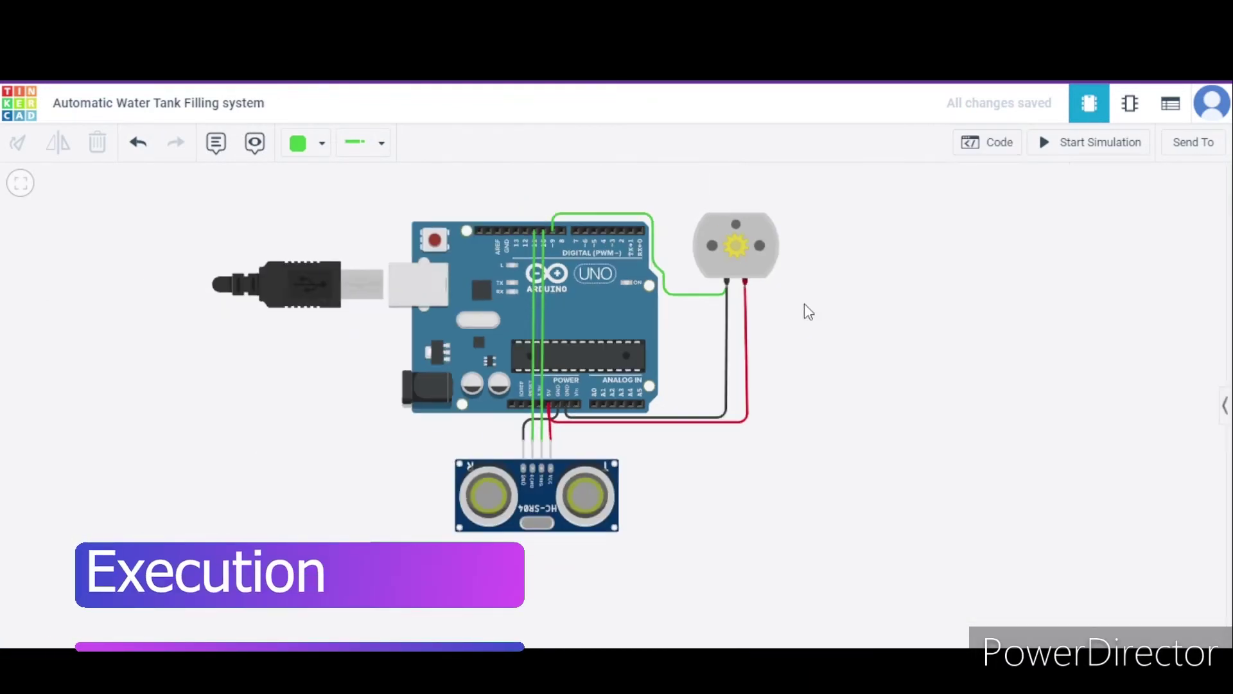
{"action": "scroll", "coordinate": [806, 312], "scroll_direction": "down", "scroll_amount": 1}
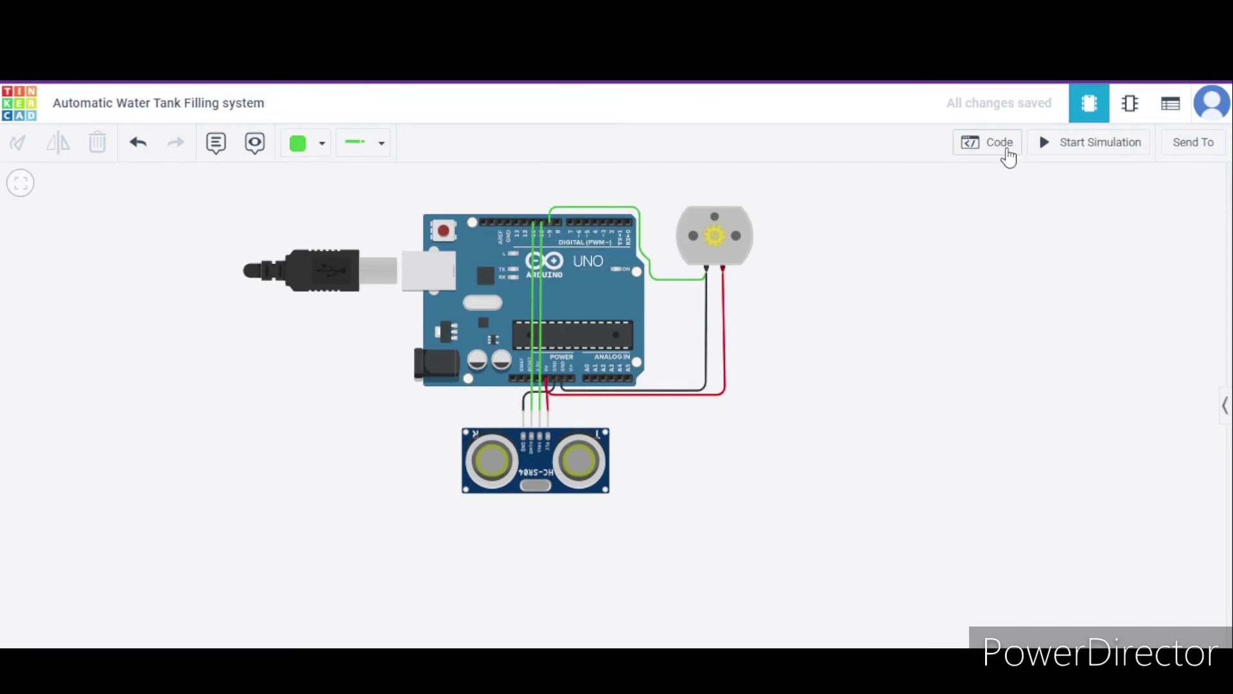
Start the simulation and select the HC-SR04 sensor to show its 248.8 cm reading
{"action": "left_click", "coordinate": [1057, 154]}
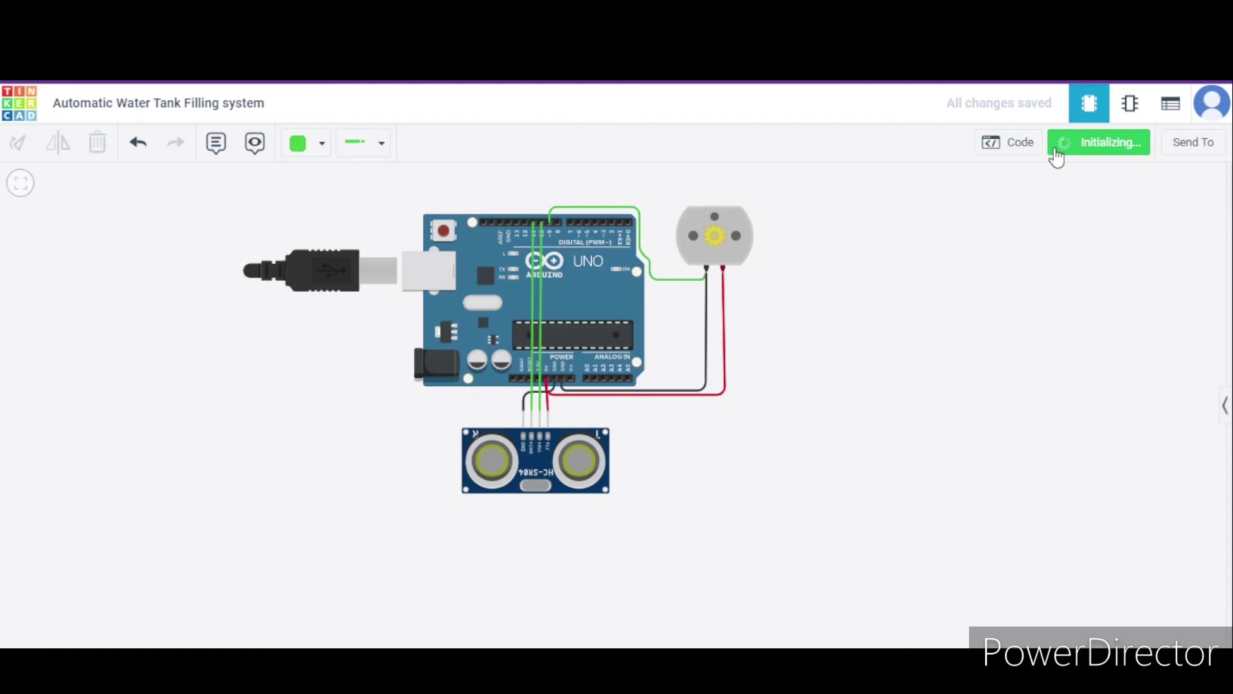
{"action": "scroll", "coordinate": [672, 523], "scroll_direction": "down", "scroll_amount": 1}
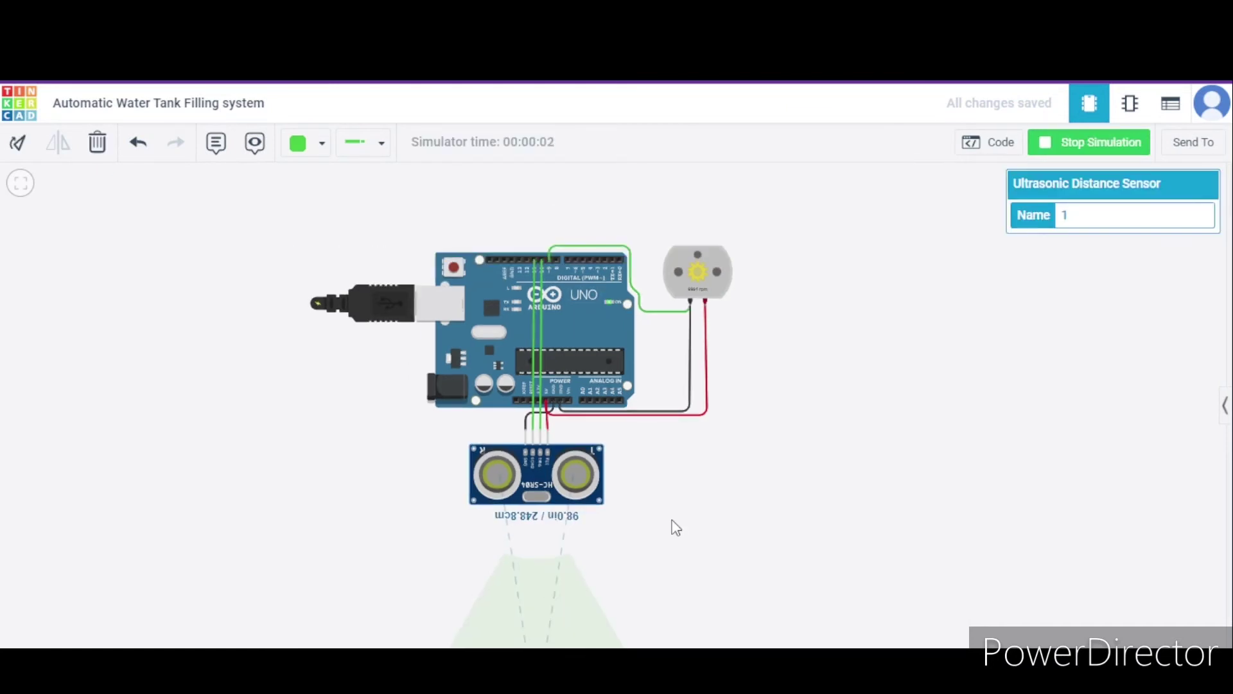
{"action": "left_click", "coordinate": [684, 479]}
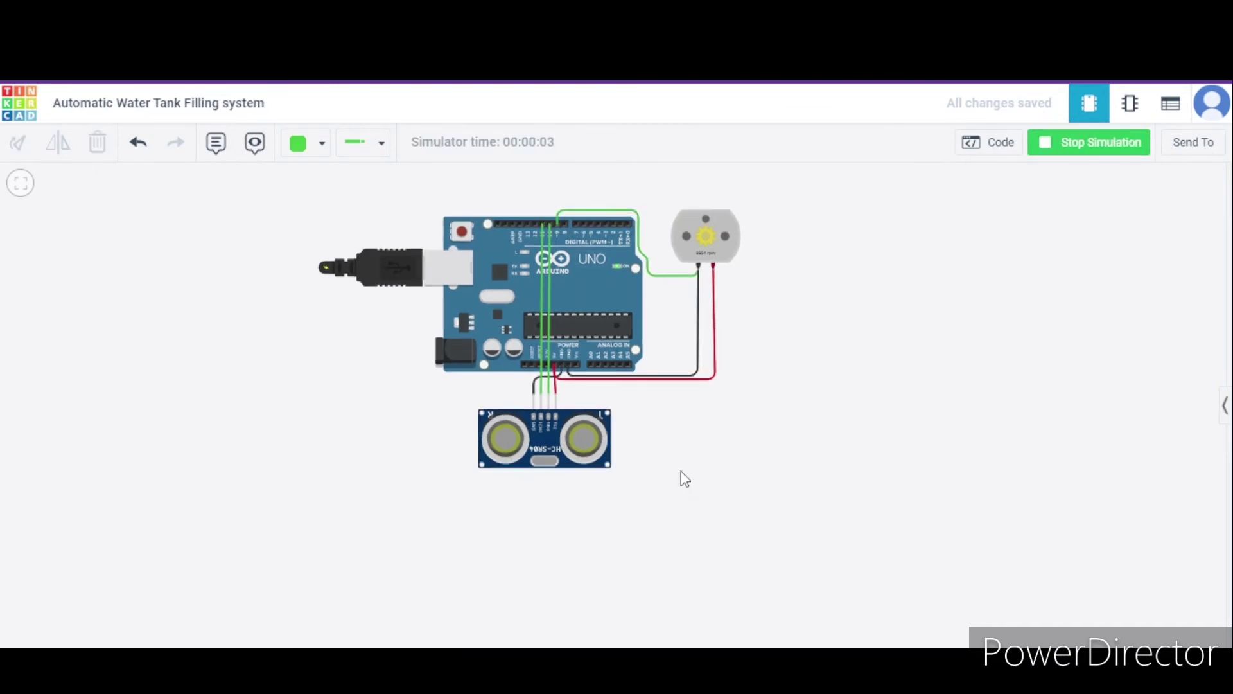
{"action": "left_click", "coordinate": [545, 439]}
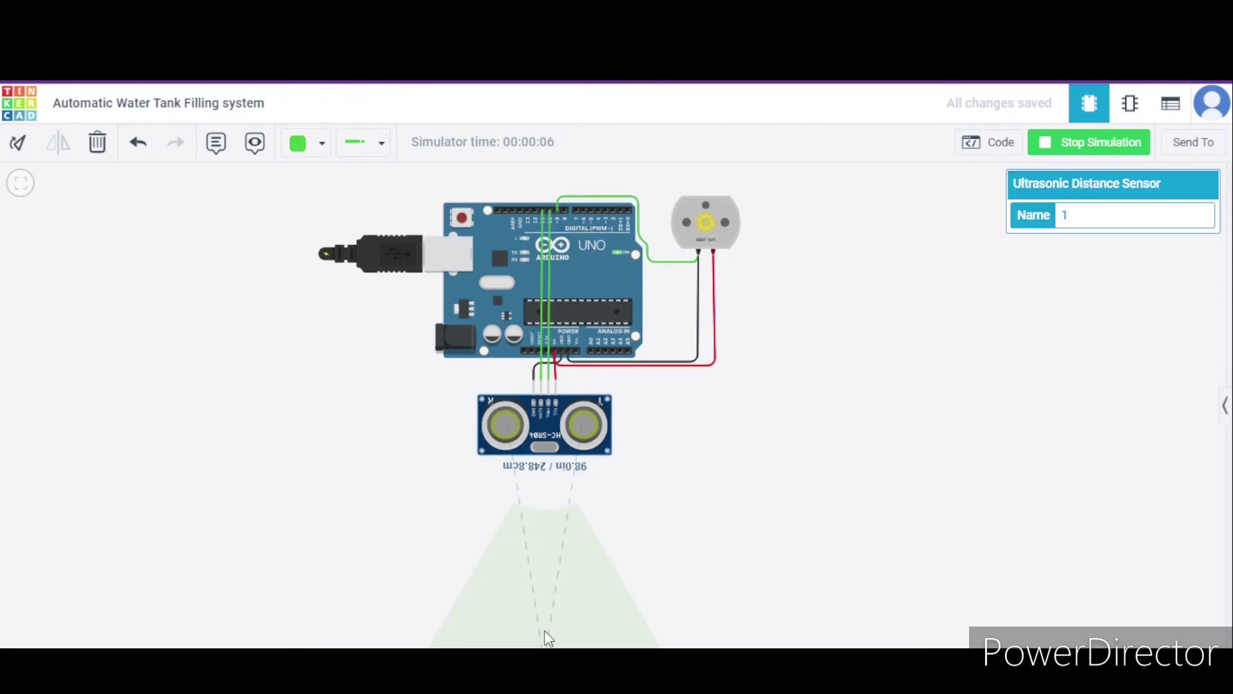